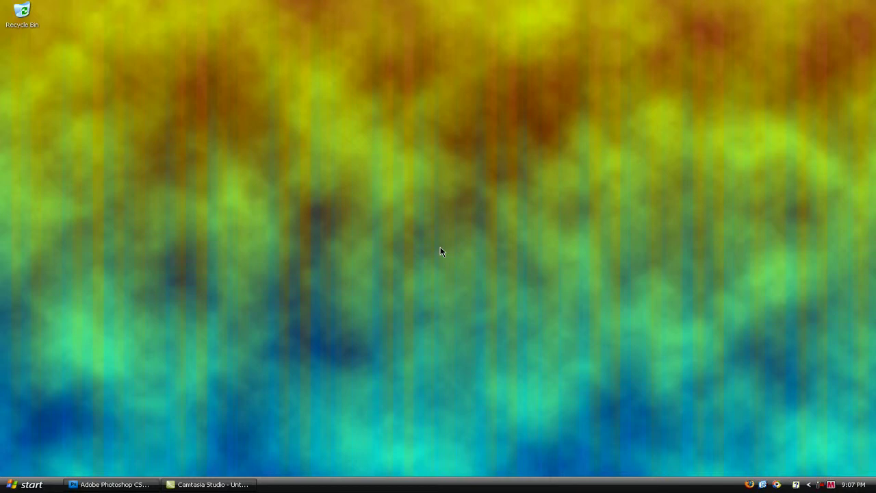
- Create a new blank document, 1440 × 900 pixels, from File > New
click(132, 484)
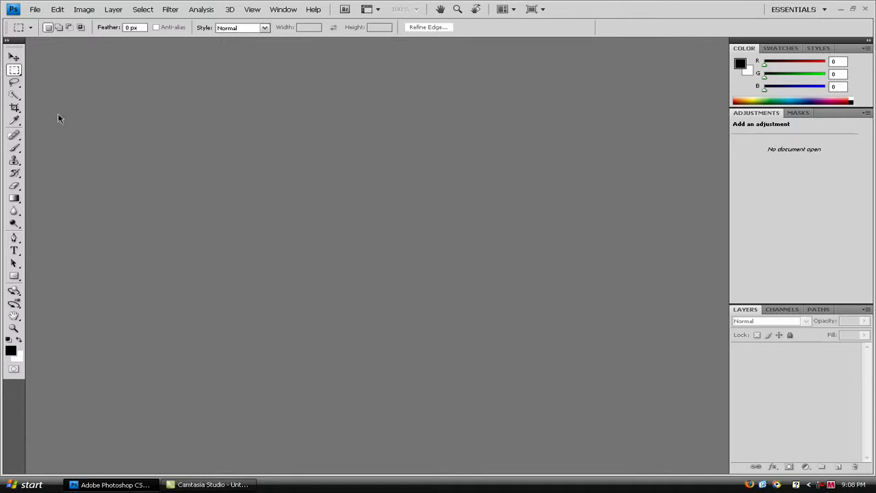
click(33, 11)
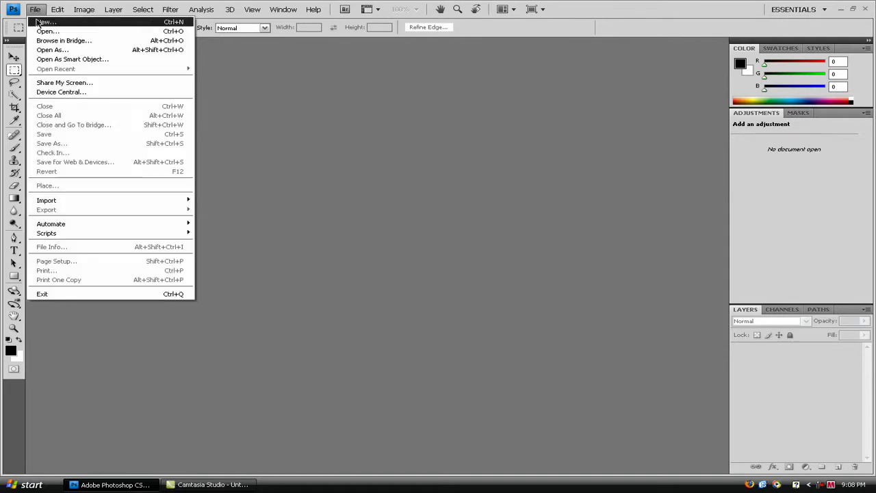
click(39, 22)
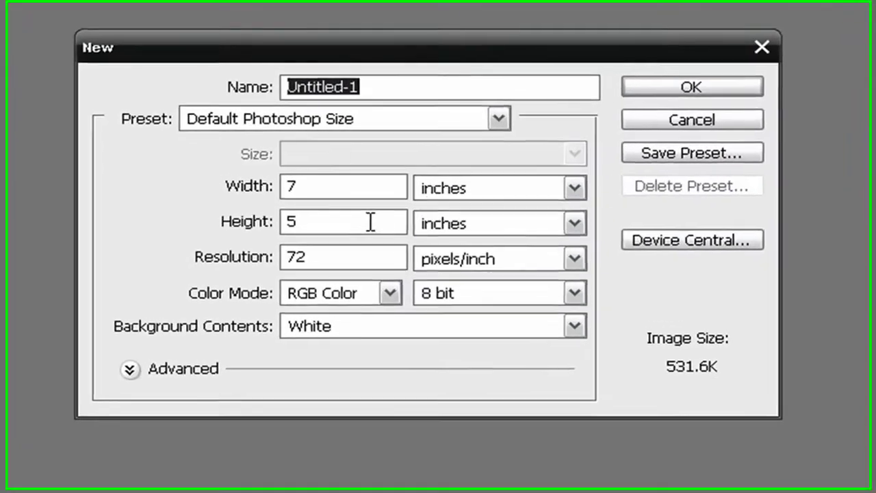
click(453, 169)
click(460, 214)
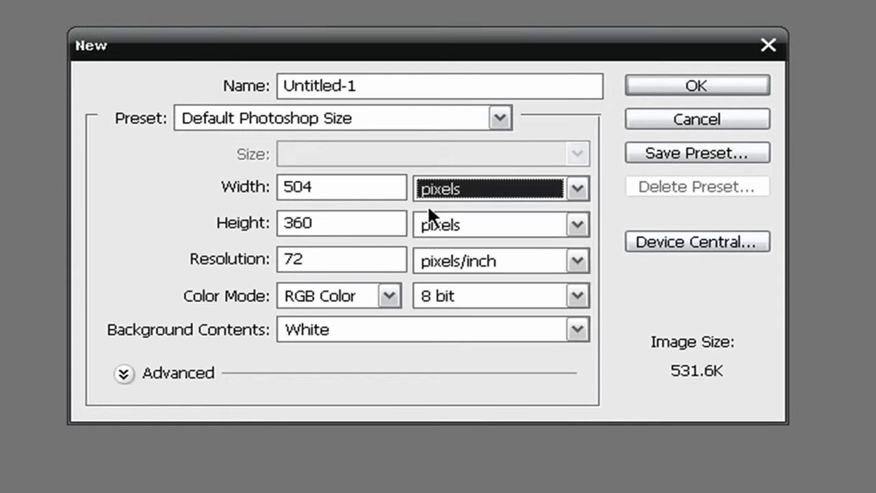
click(362, 187)
double_click(361, 187)
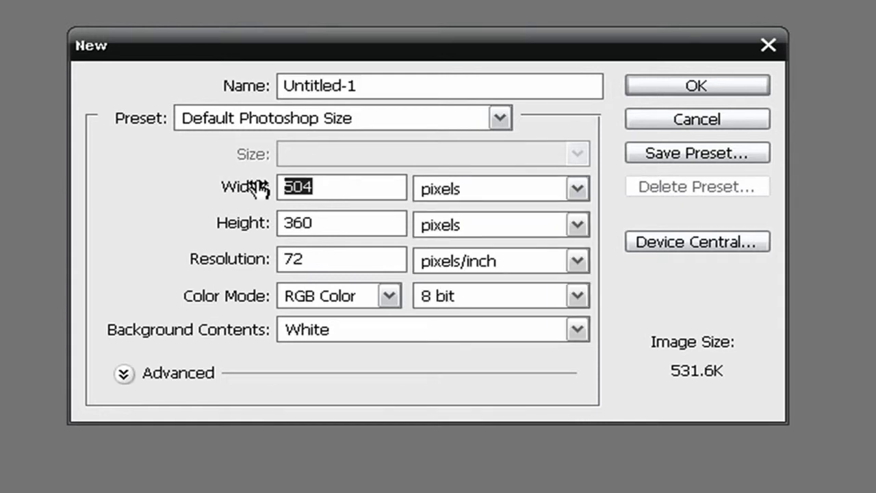
text(1440)
key(Tab)
key(Tab)
text(900)
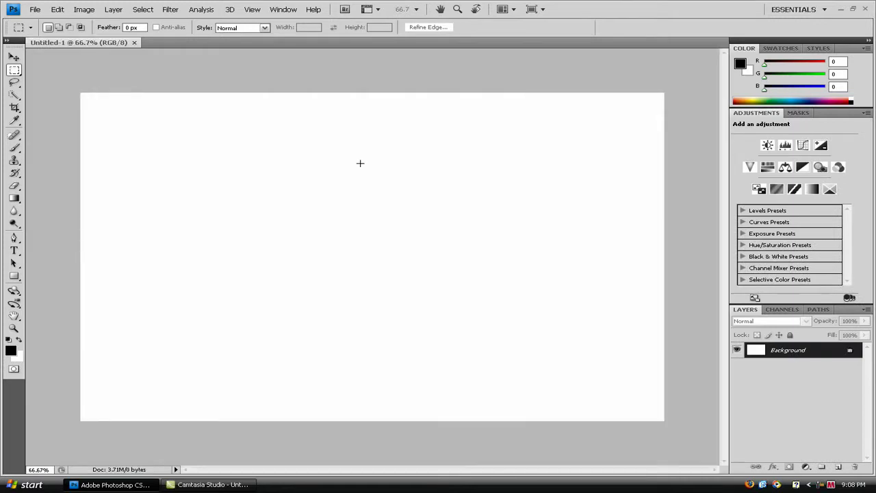
- With the Gradient tool, add a new gradient preset and edit the colour of its black left stop
click(15, 198)
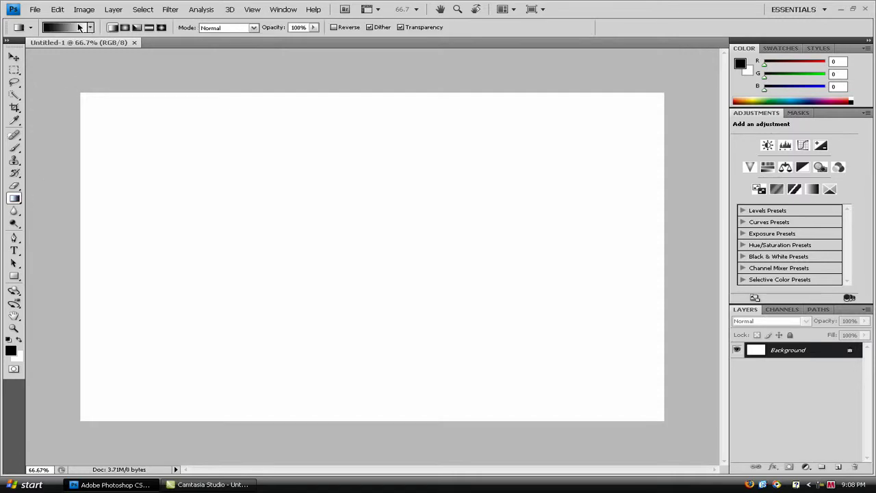
click(78, 25)
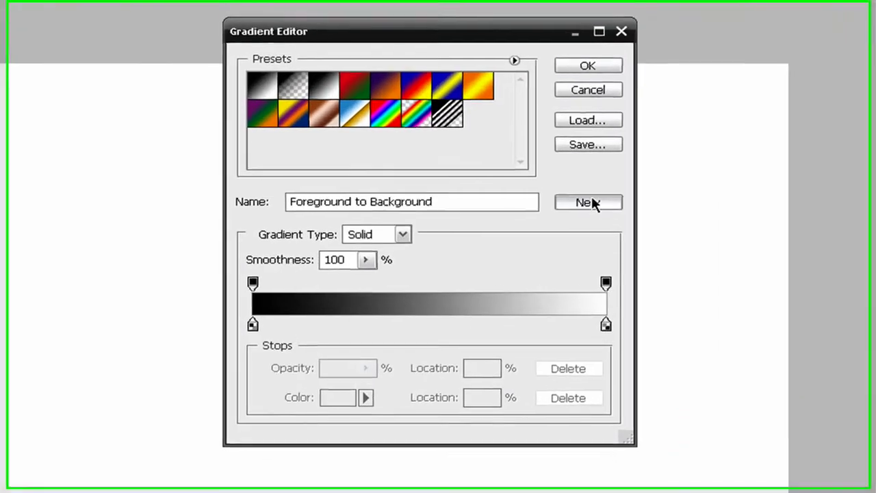
click(538, 180)
drag(594, 204, 309, 348)
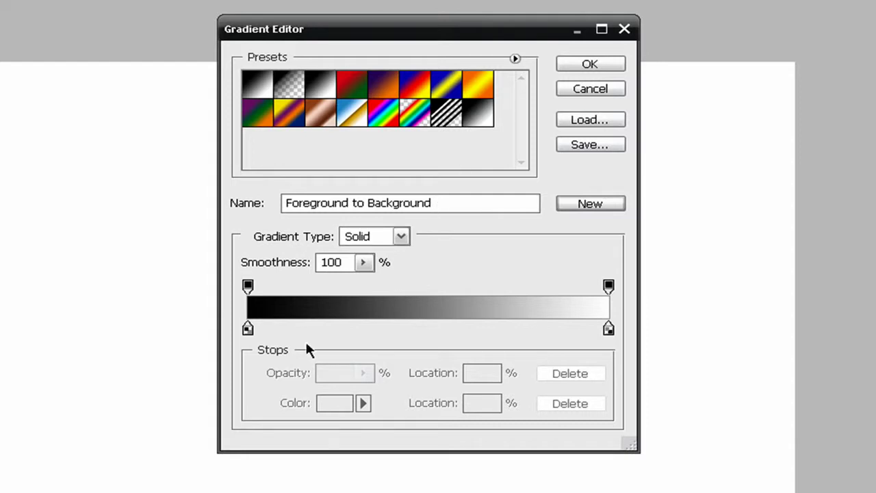
click(248, 329)
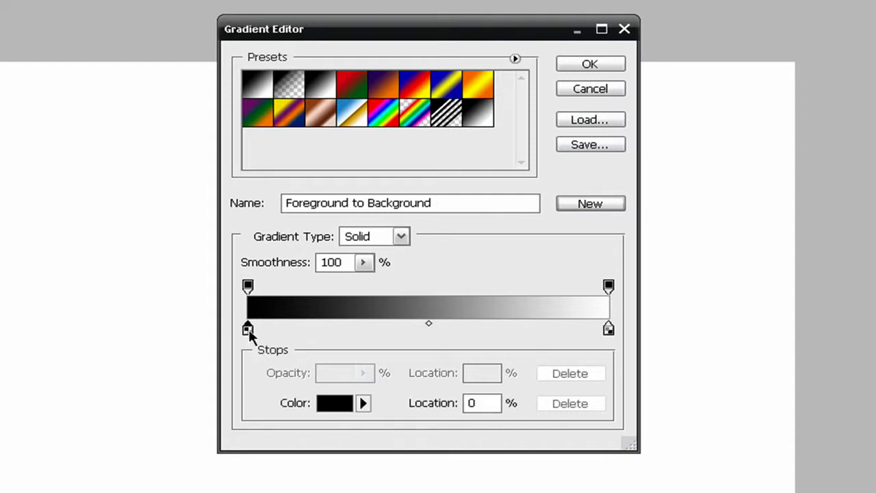
double_click(248, 329)
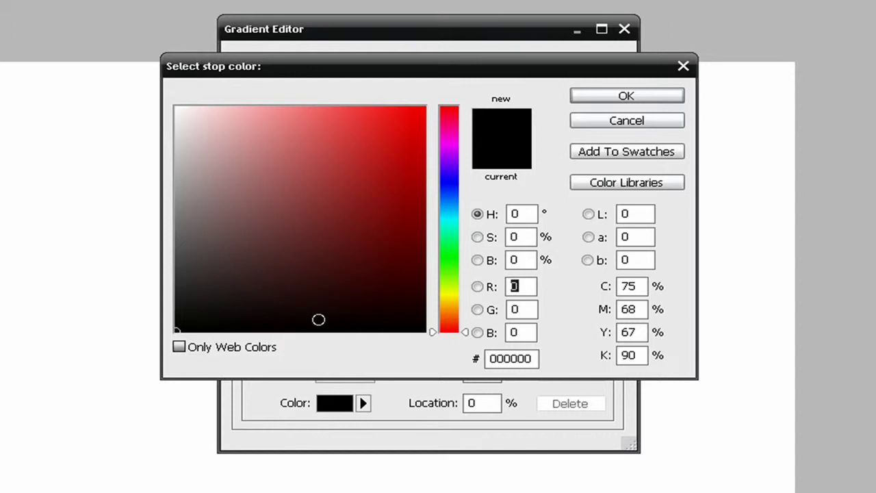
- Set the gradient's left stop colour to cyan 06edf0
click(449, 218)
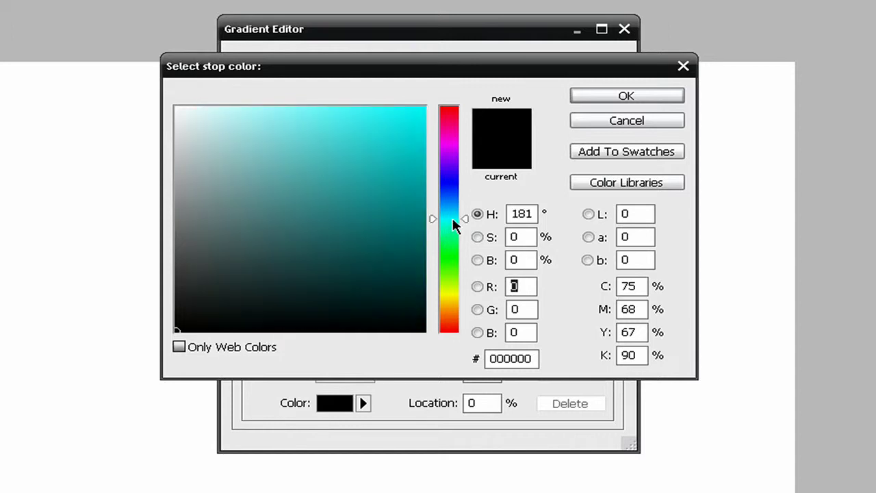
click(419, 120)
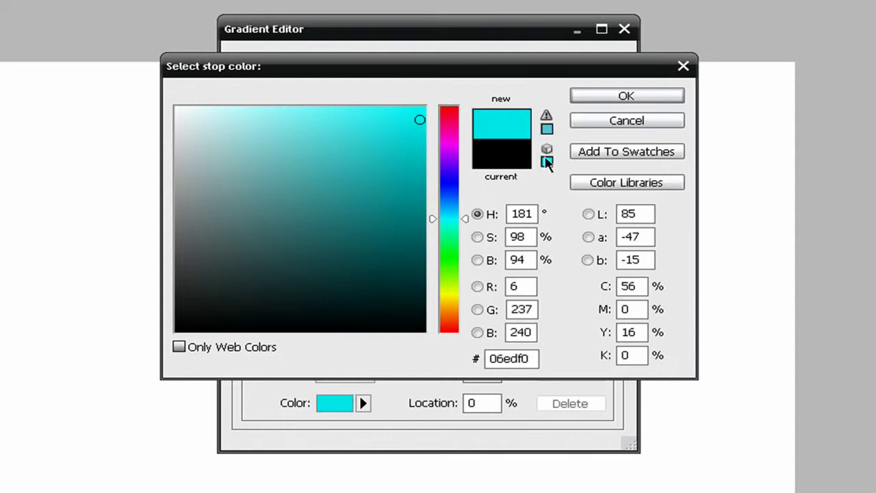
click(609, 98)
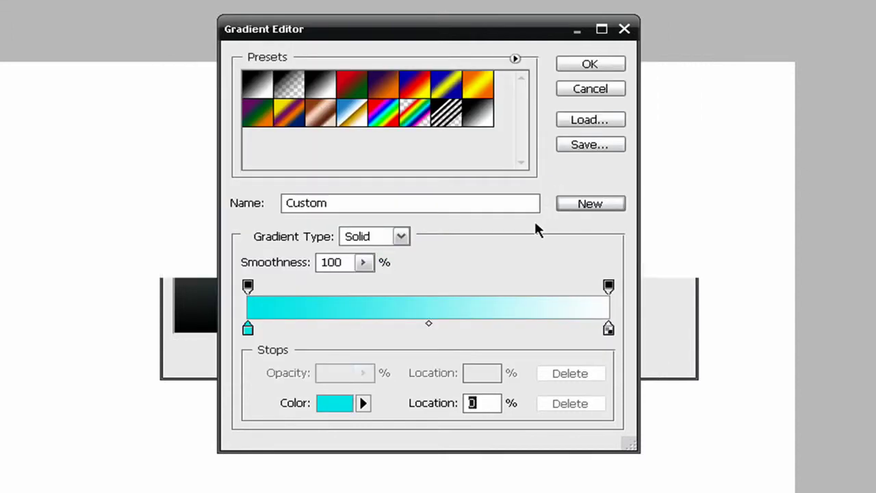
- Add a black colour stop at 48% on the gradient bar
click(428, 325)
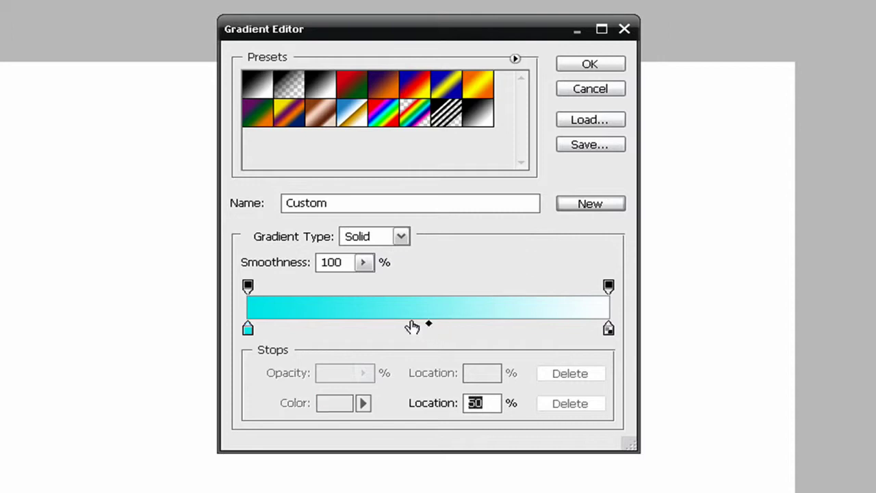
click(412, 328)
drag(412, 333, 475, 202)
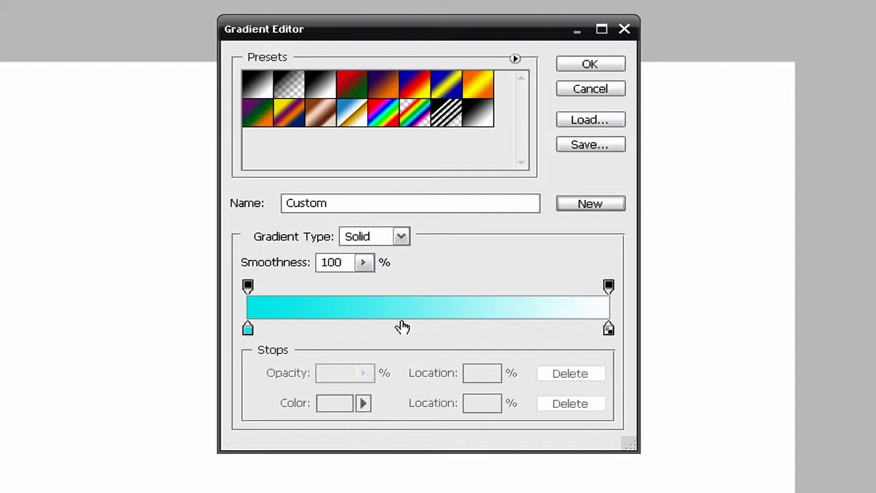
drag(401, 327, 421, 331)
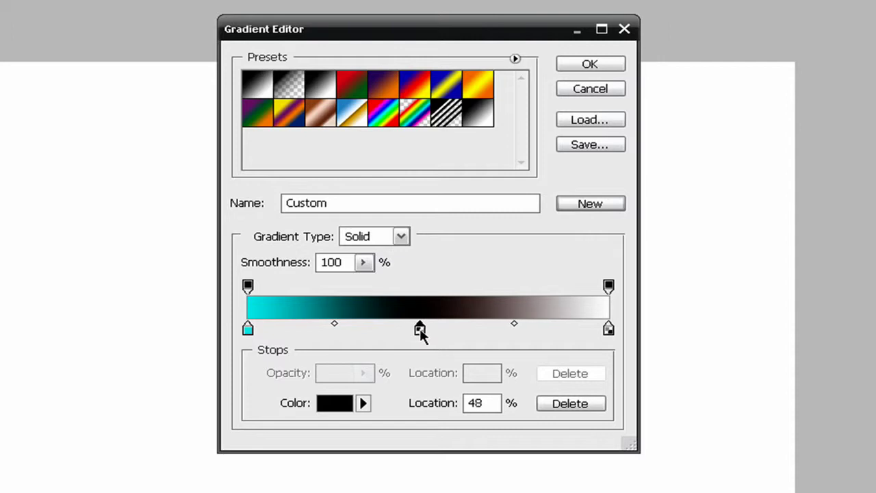
drag(420, 331, 420, 329)
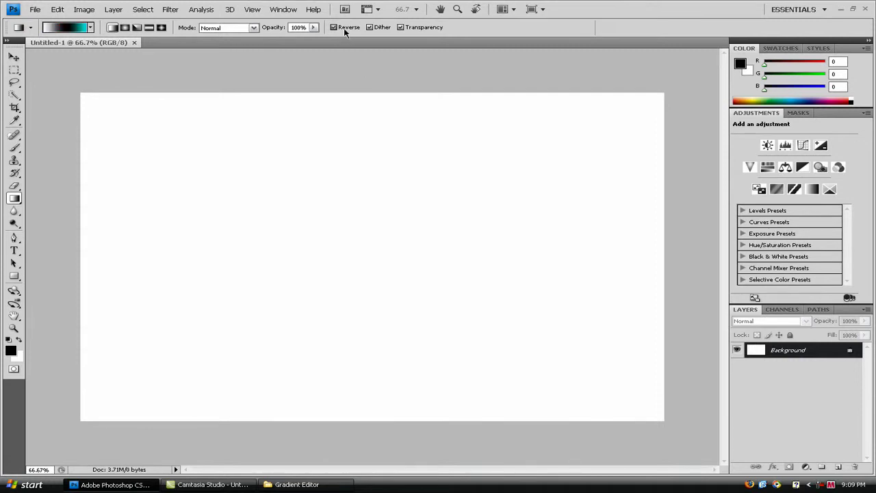
- Drag the gradient from top to bottom of the canvas: cyan, black, then white
drag(362, 76, 365, 429)
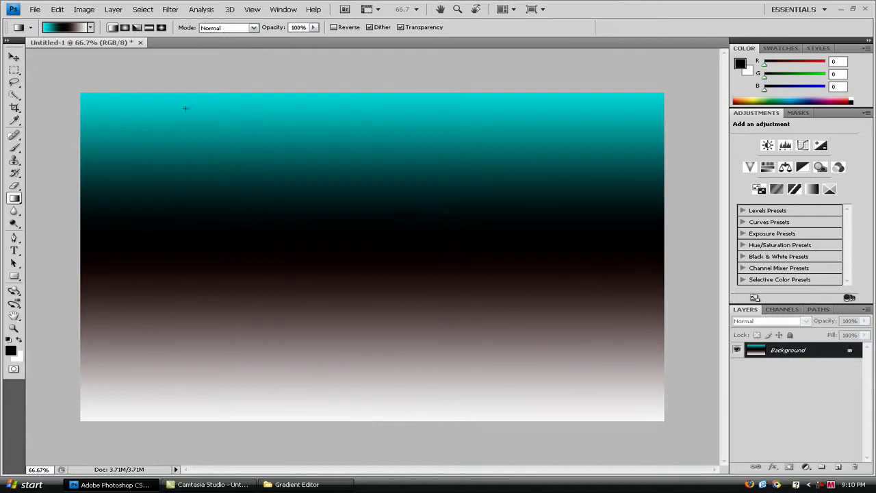
click(171, 10)
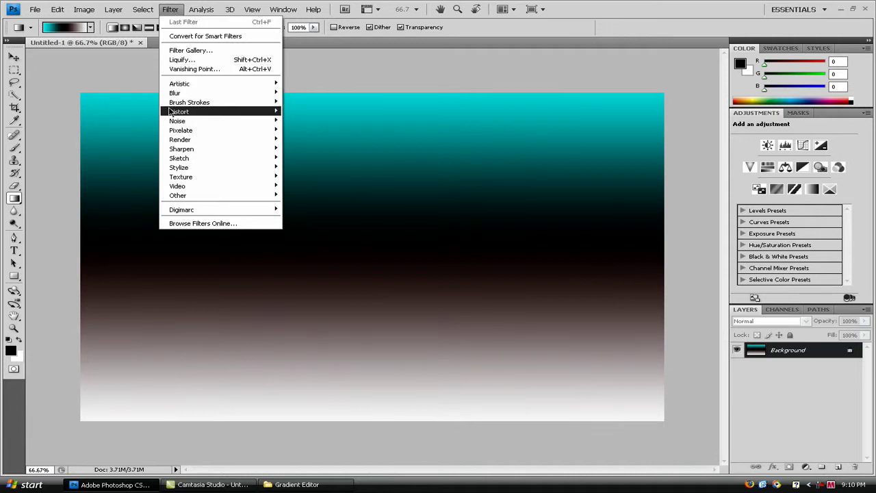
- Apply Filter > Distort > Wave with Square type and 5 generators
mouse_move(235, 113)
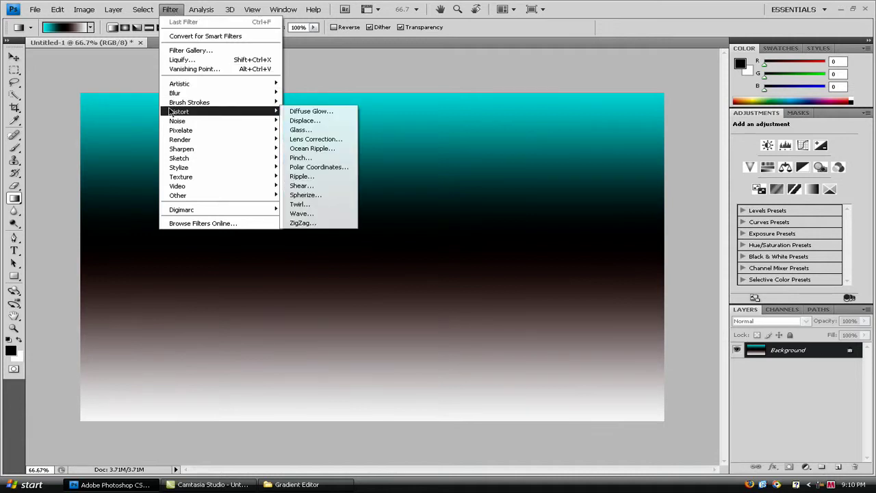
click(325, 214)
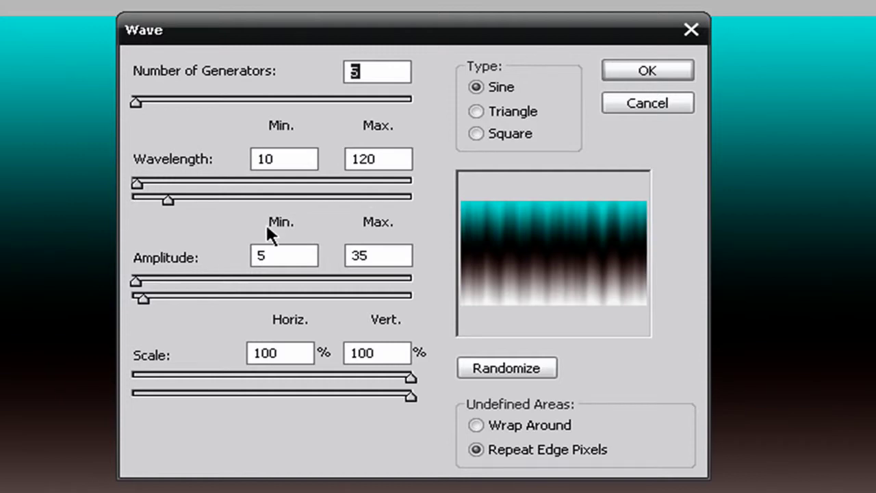
click(476, 134)
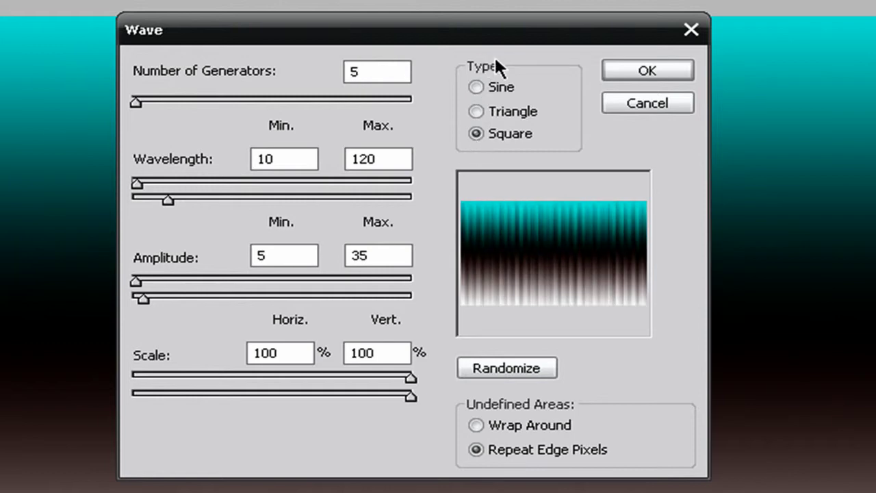
click(476, 87)
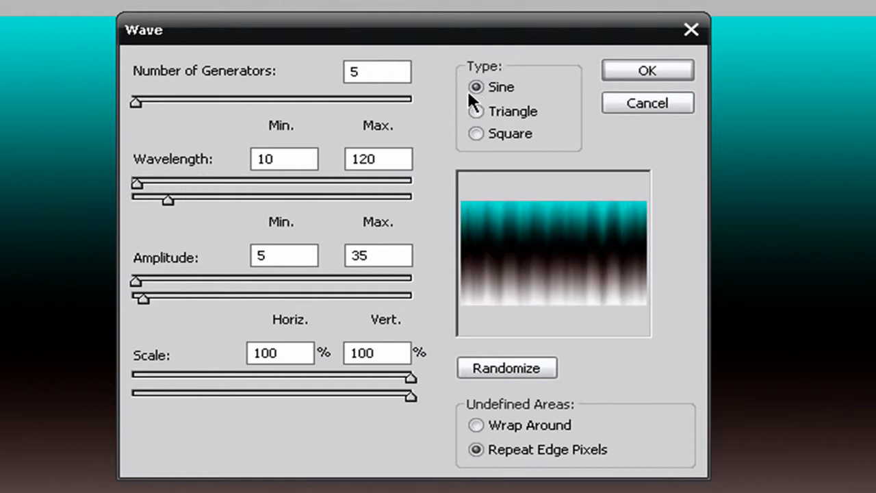
click(476, 133)
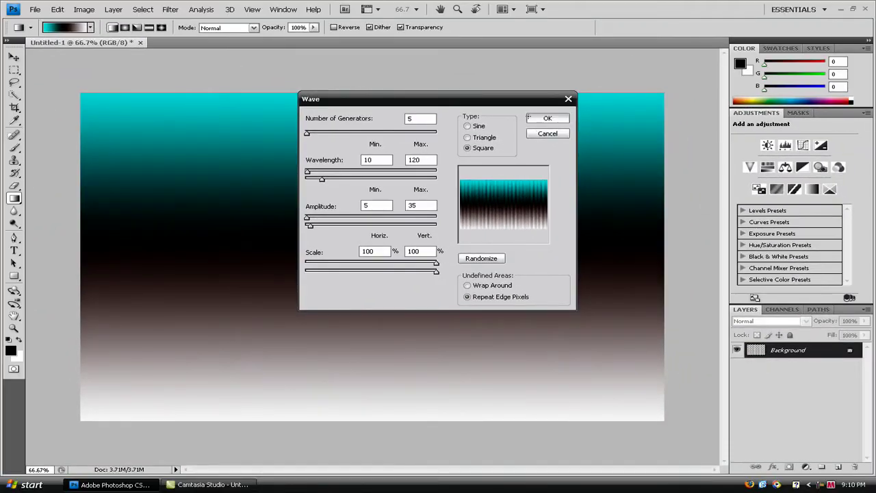
click(529, 118)
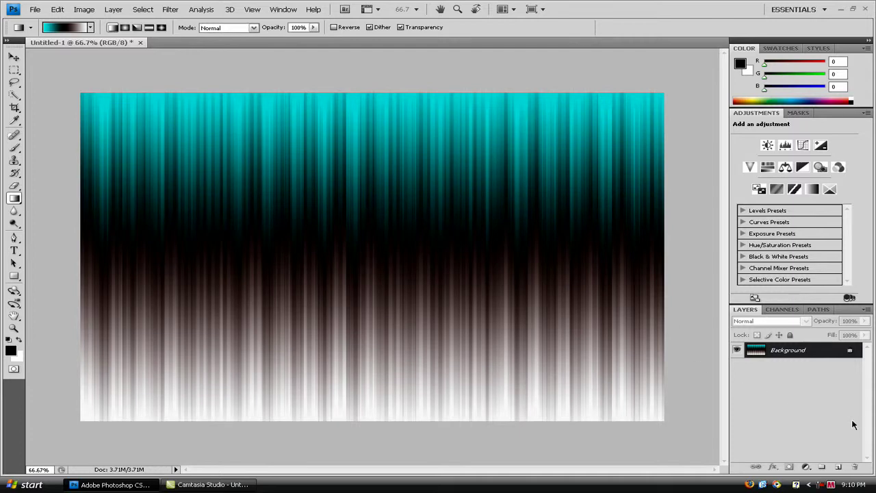
- Add Layer 1, then render Difference Clouds on the Background layer
click(839, 466)
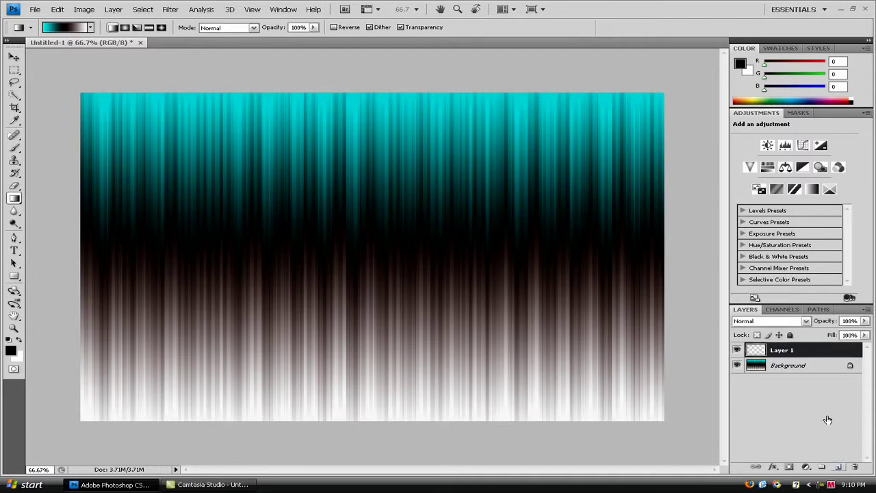
click(799, 368)
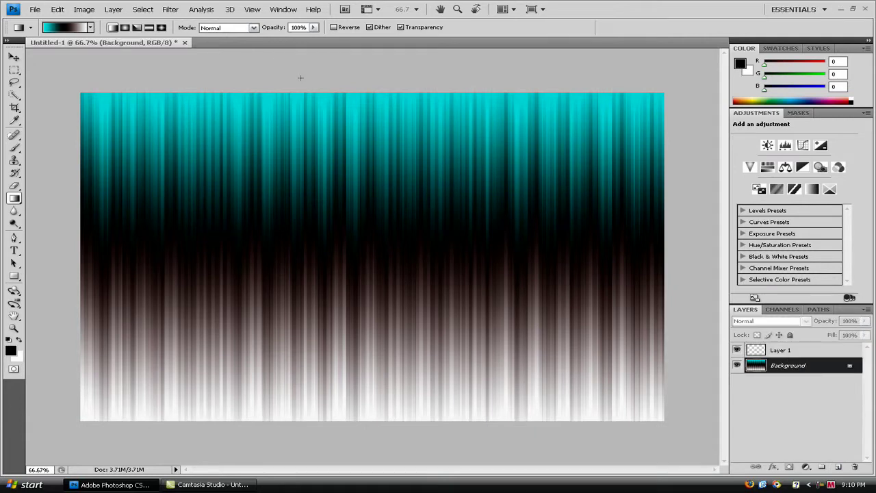
click(169, 9)
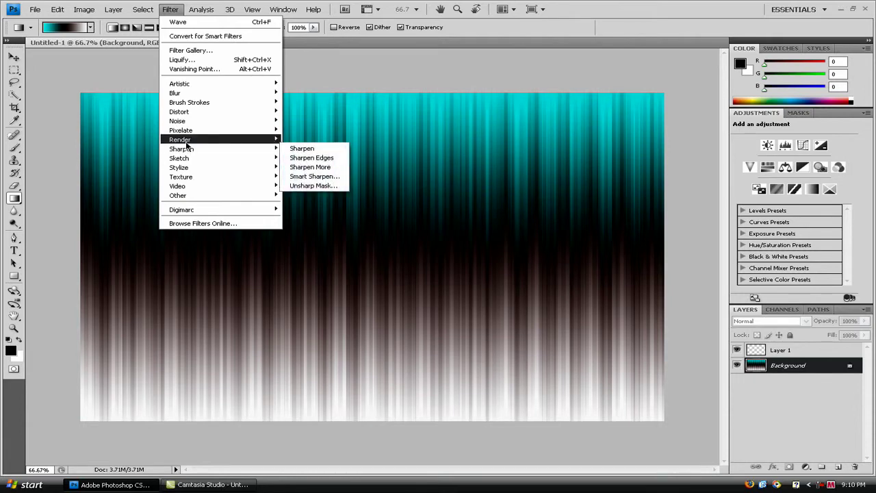
mouse_move(238, 141)
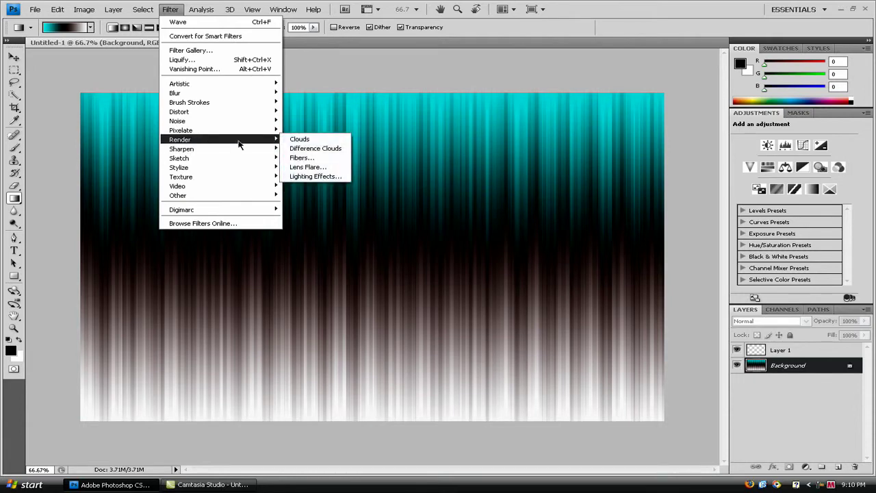
click(295, 148)
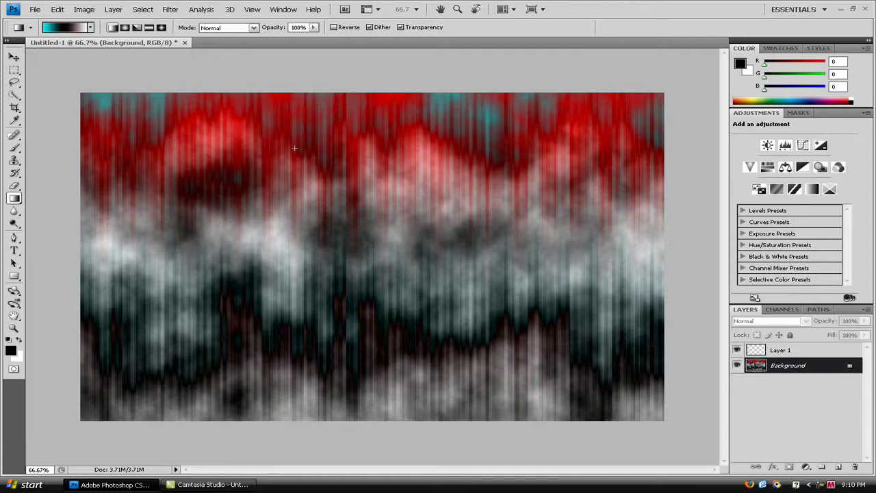
click(775, 351)
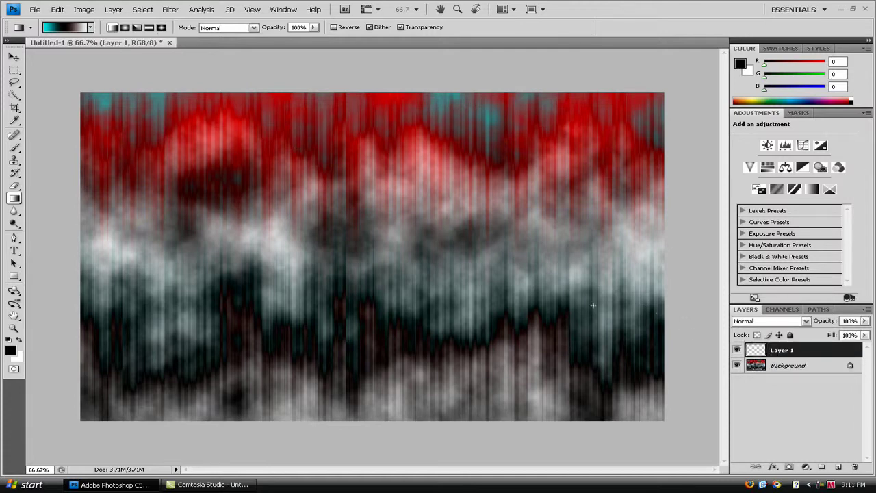
- Render black-and-white Clouds into Layer 1 via Filter > Render > Clouds
click(170, 10)
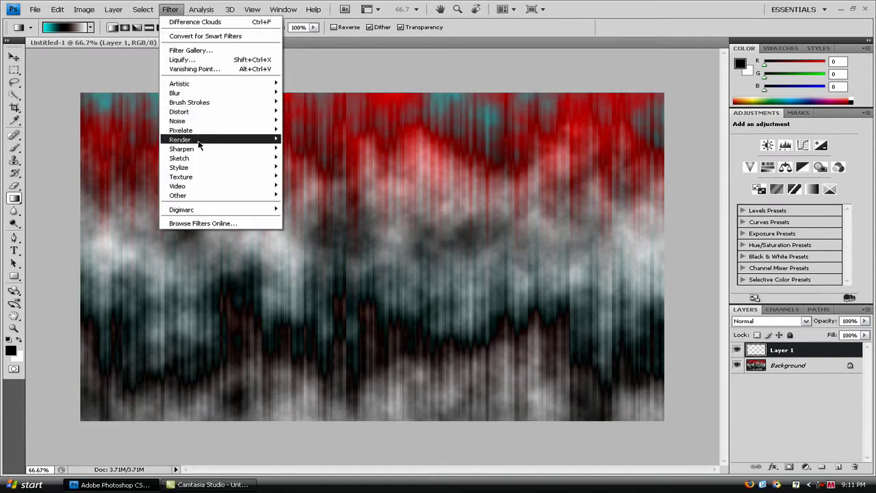
mouse_move(259, 144)
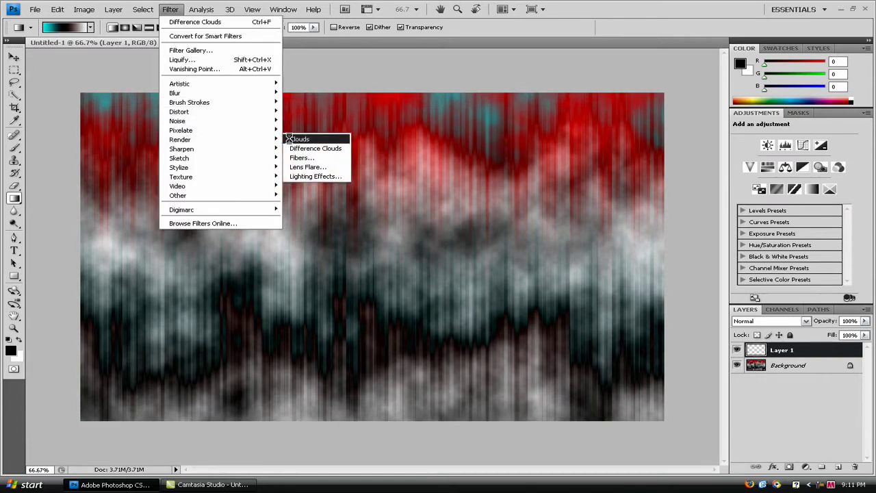
click(289, 139)
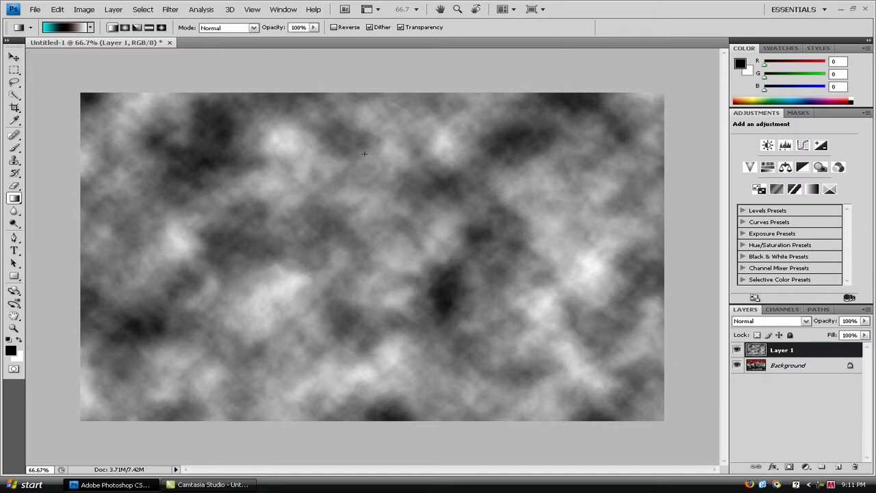
click(816, 372)
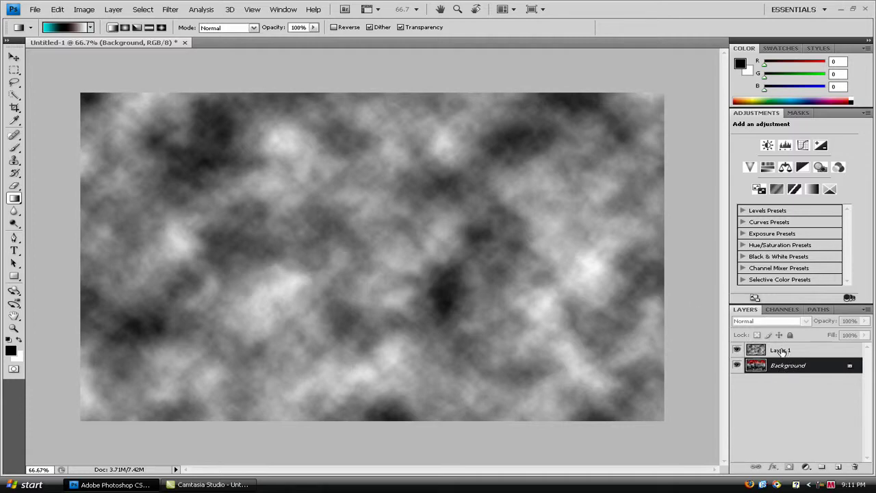
- Drop Layer 1's opacity to 11% so the streaked background shows through
click(738, 350)
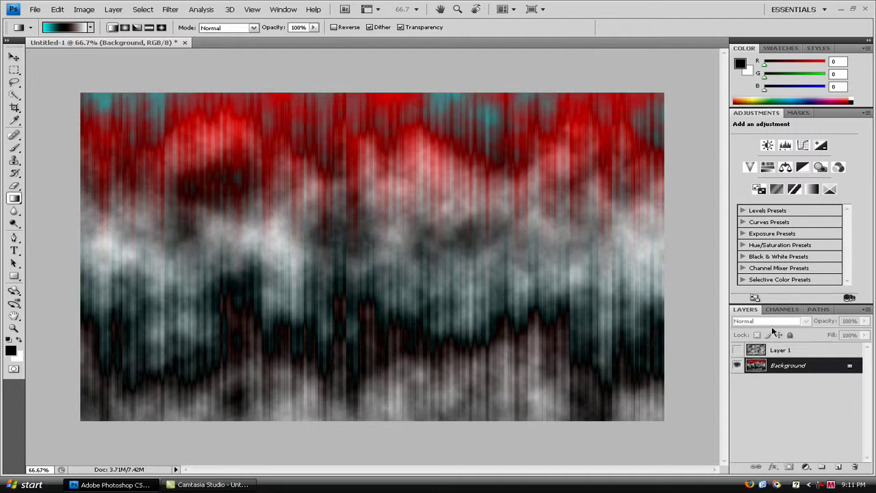
click(779, 352)
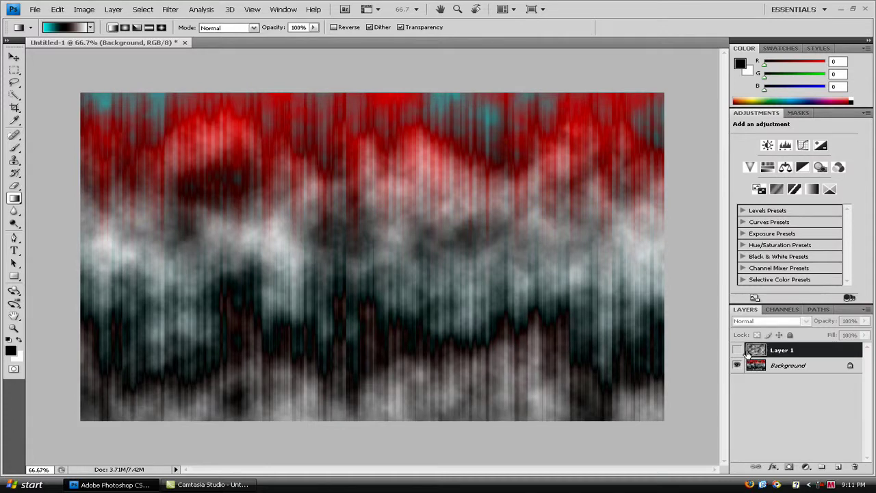
click(737, 351)
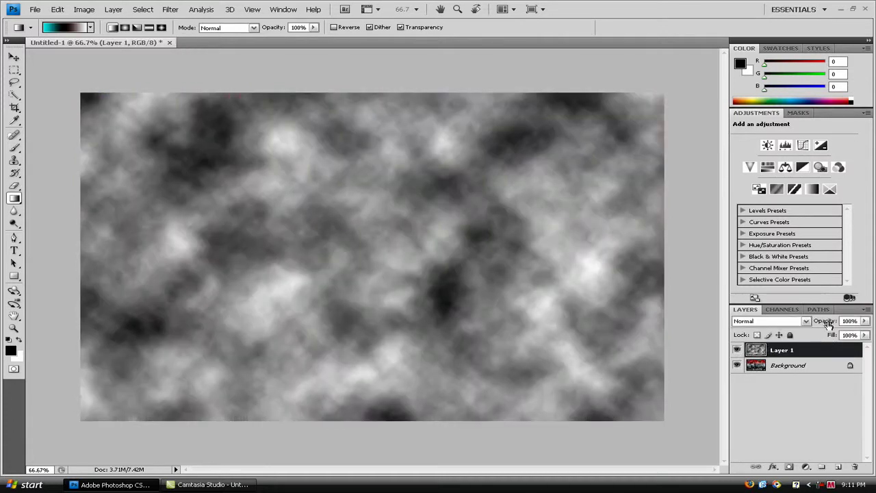
drag(828, 324, 774, 326)
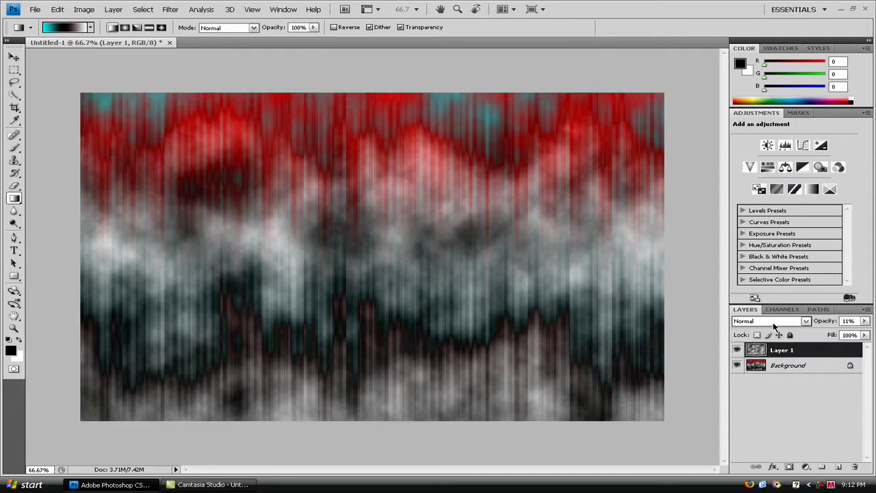
- Select Layer 1 and Background together and choose Merge Layers
shift+click(796, 368)
right_click(795, 368)
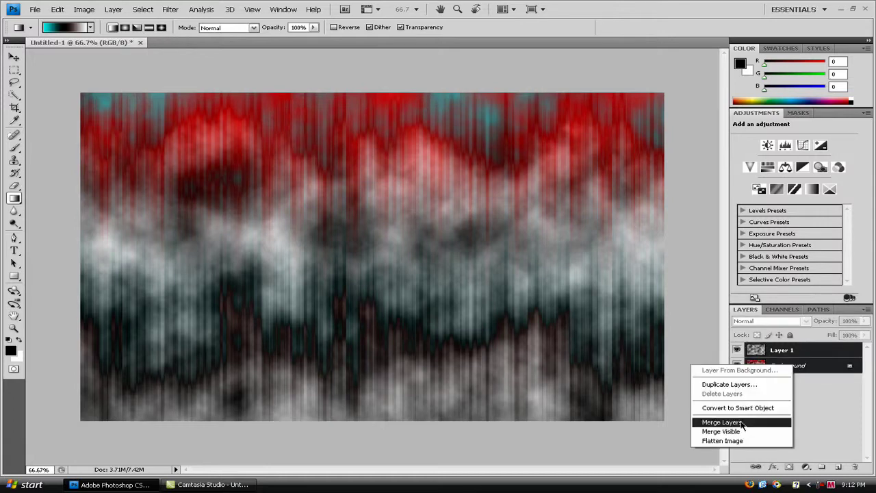
click(734, 431)
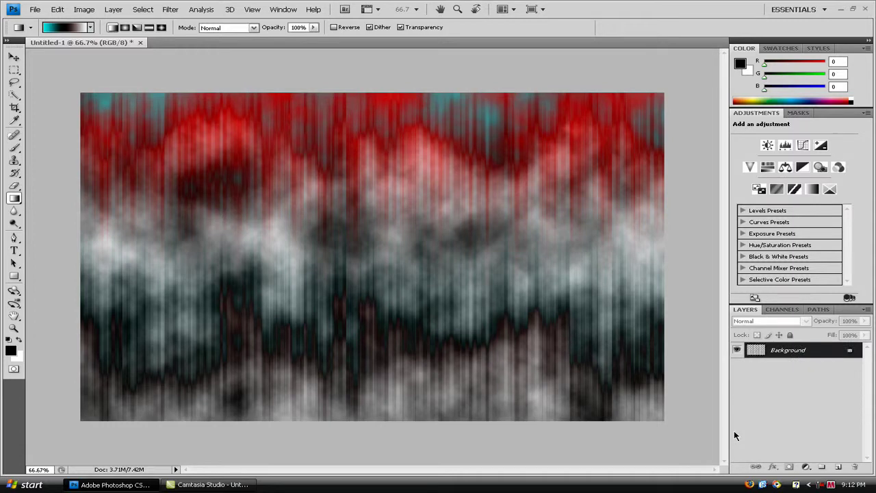
click(34, 8)
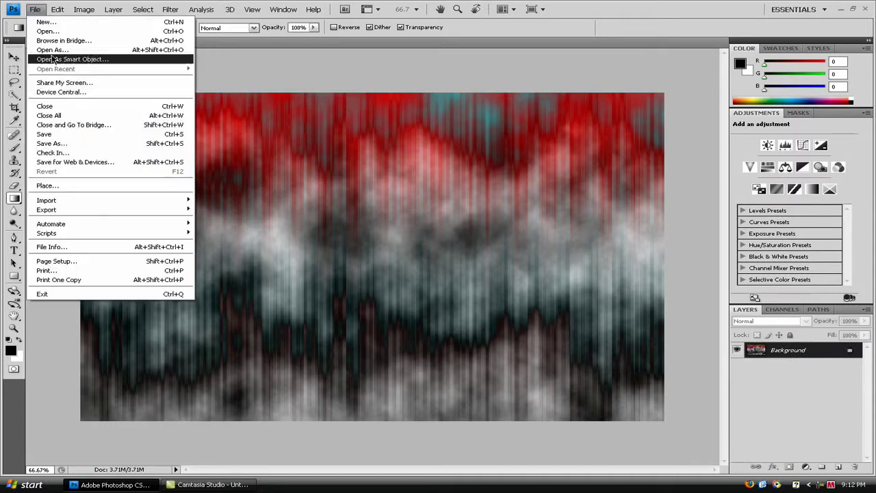
- Save As wonkybg in PNG format on the Desktop
click(67, 144)
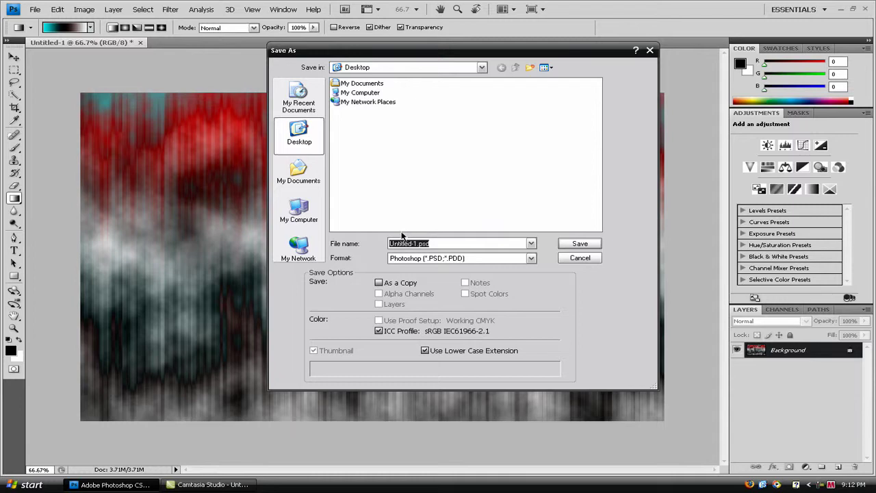
click(400, 257)
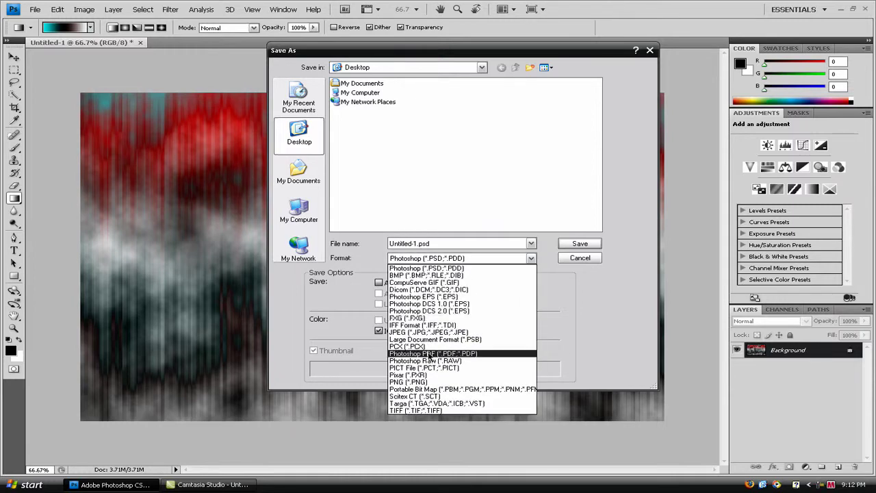
click(411, 382)
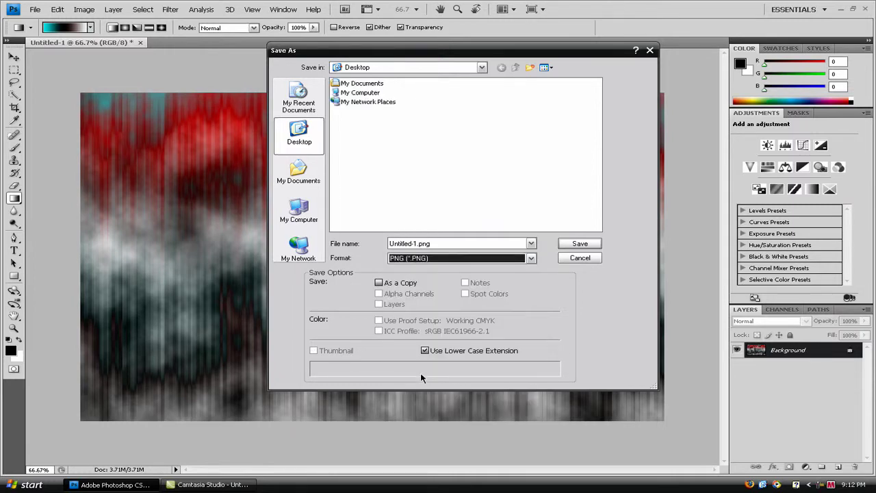
click(414, 243)
key(BackSpace)
double_click(414, 243)
drag(417, 243, 374, 243)
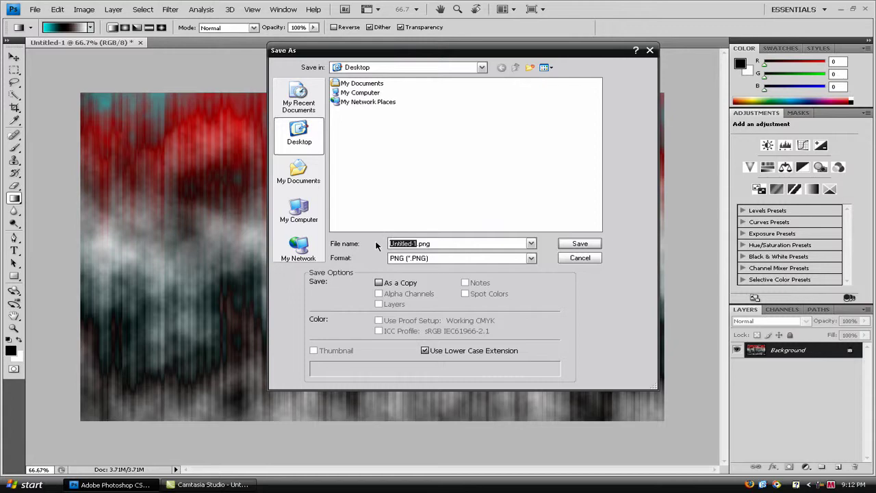
text(wonkybg)
click(572, 244)
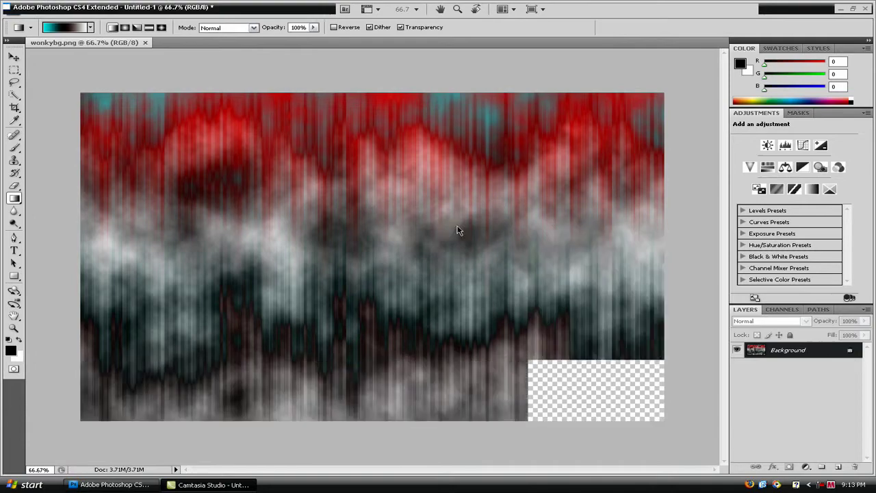
- Minimize Photoshop and bring up Display Properties from the desktop
click(840, 9)
right_click(132, 45)
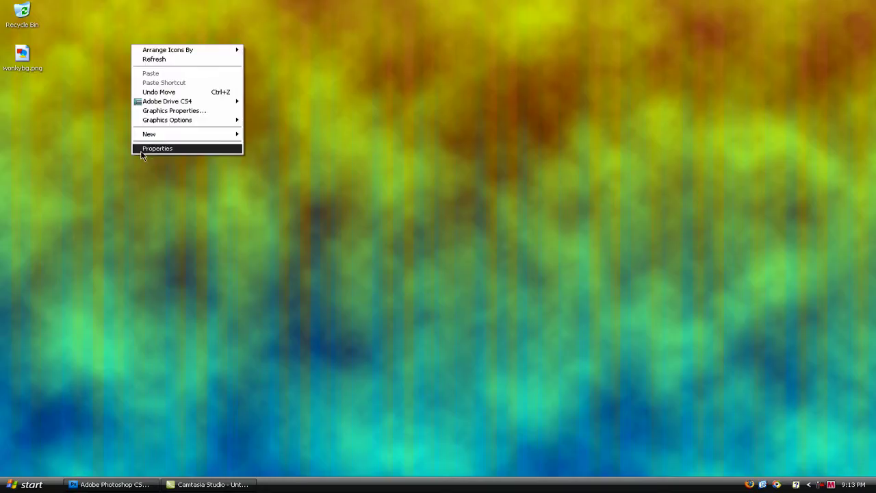
click(157, 148)
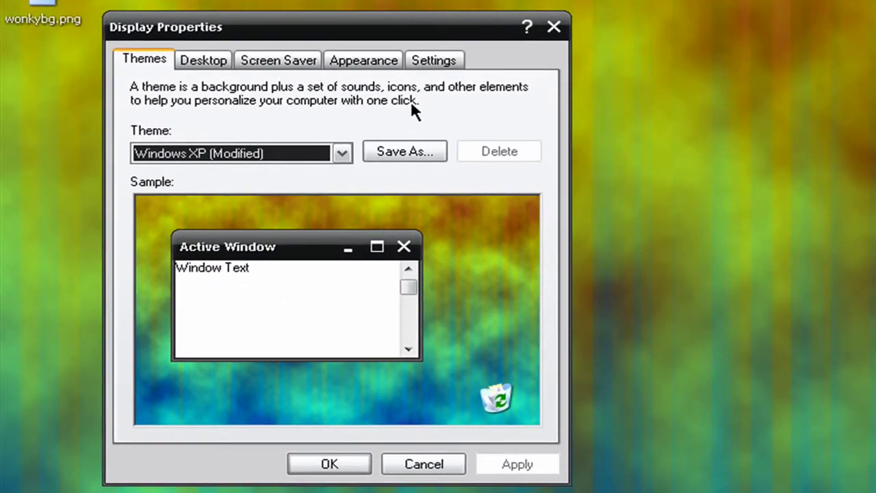
- Add wonkybg.png from the Desktop folder as the chosen desktop background
click(383, 61)
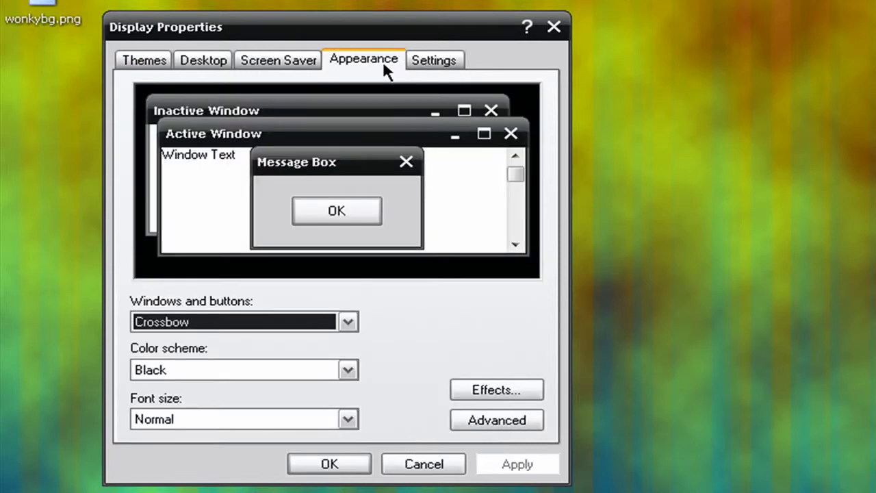
click(219, 60)
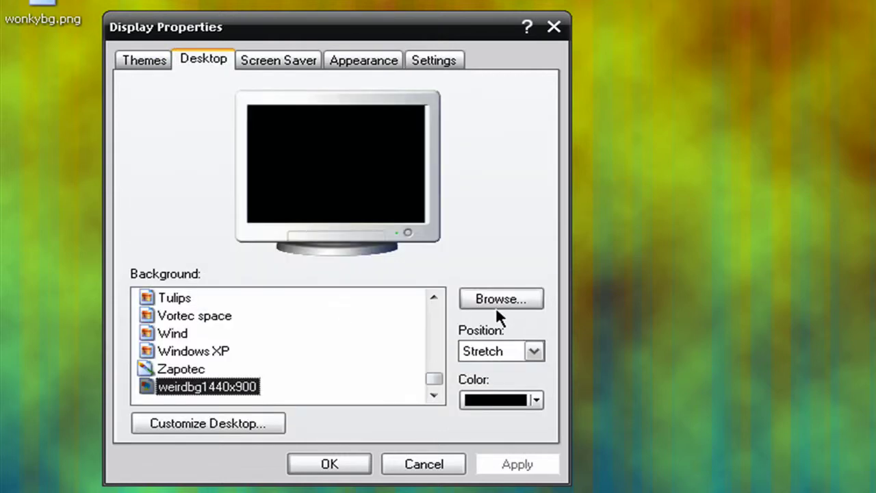
click(490, 299)
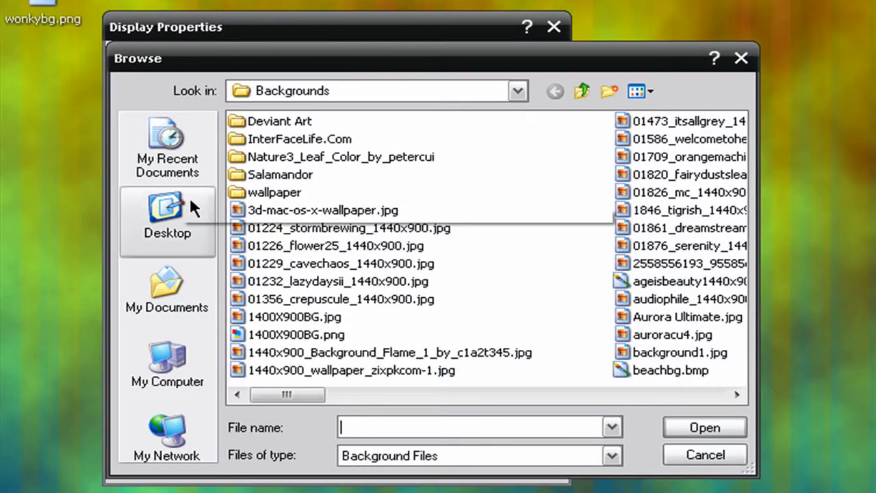
click(191, 202)
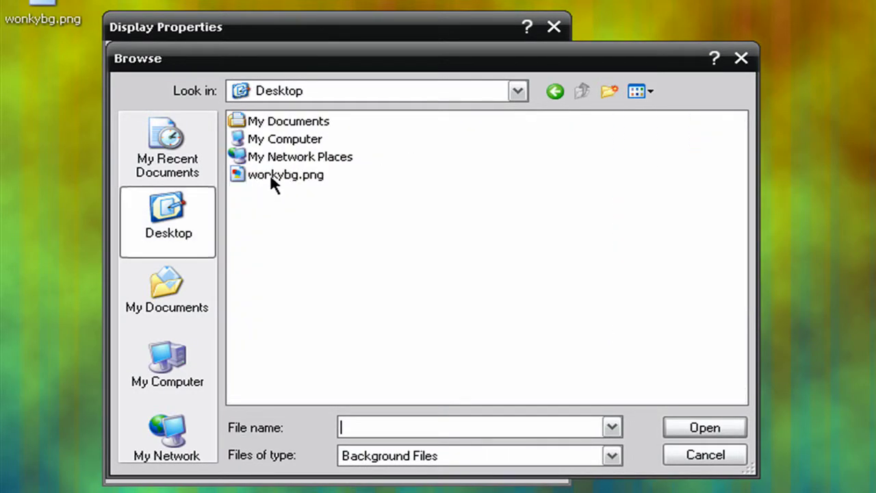
click(271, 176)
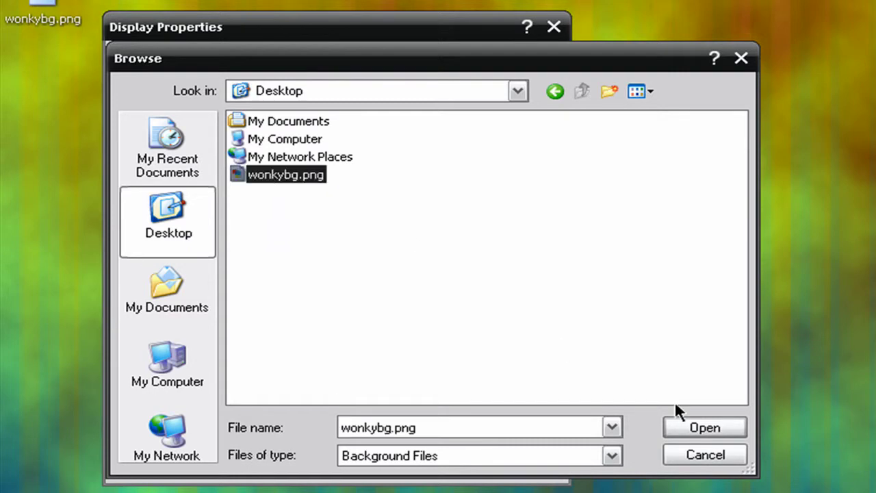
click(723, 430)
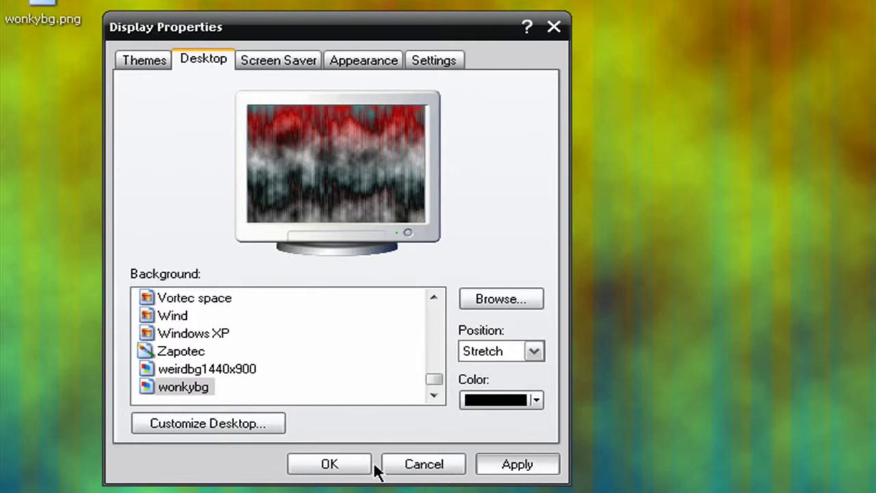
- Apply wonkybg as the stretched wallpaper, then restore Photoshop from the taskbar
click(322, 464)
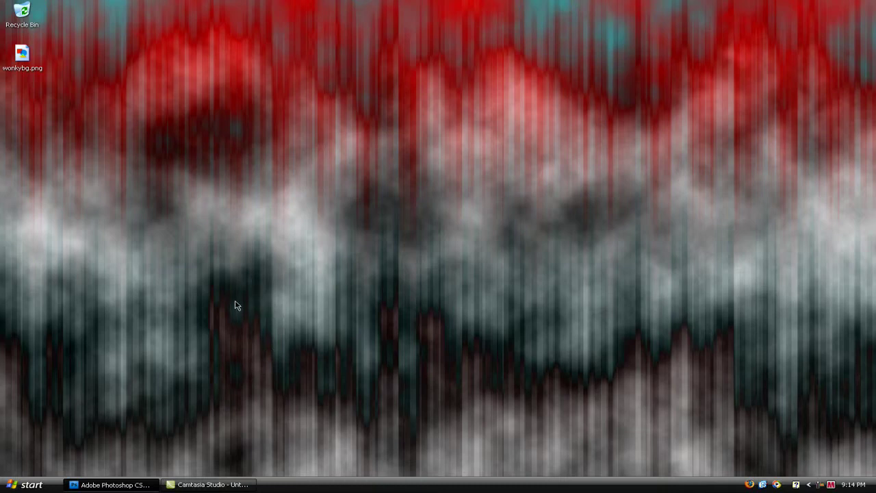
click(126, 485)
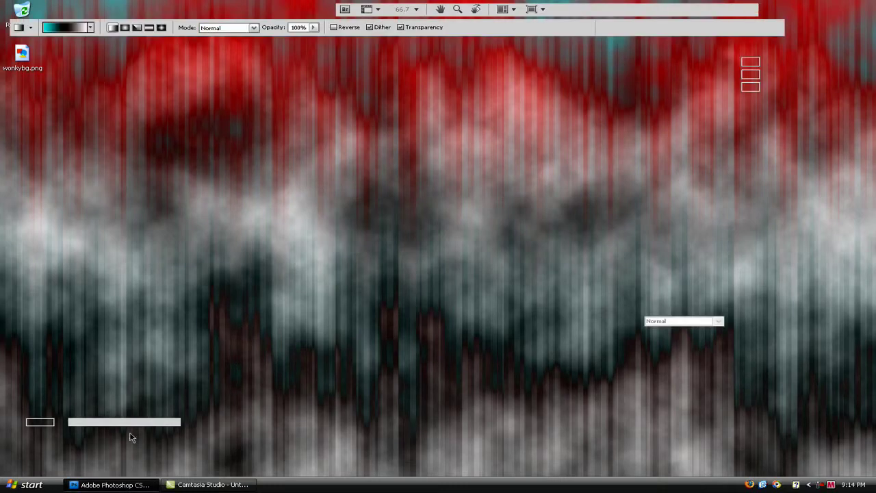